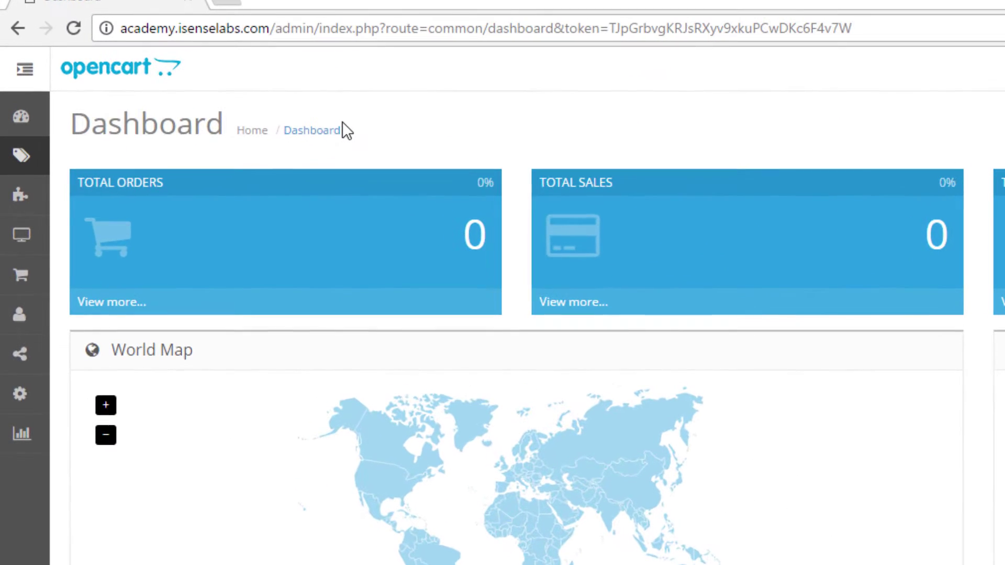
# Go to Catalog > Categories and collapse the sidebar to show the full category list.
pyautogui.click(24, 74)
pyautogui.click(83, 258)
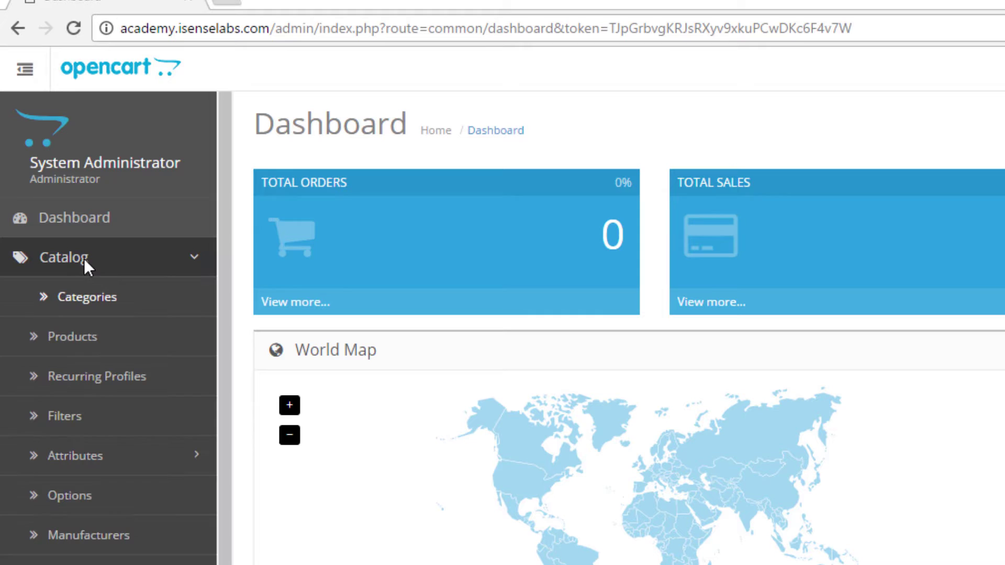
pyautogui.click(99, 297)
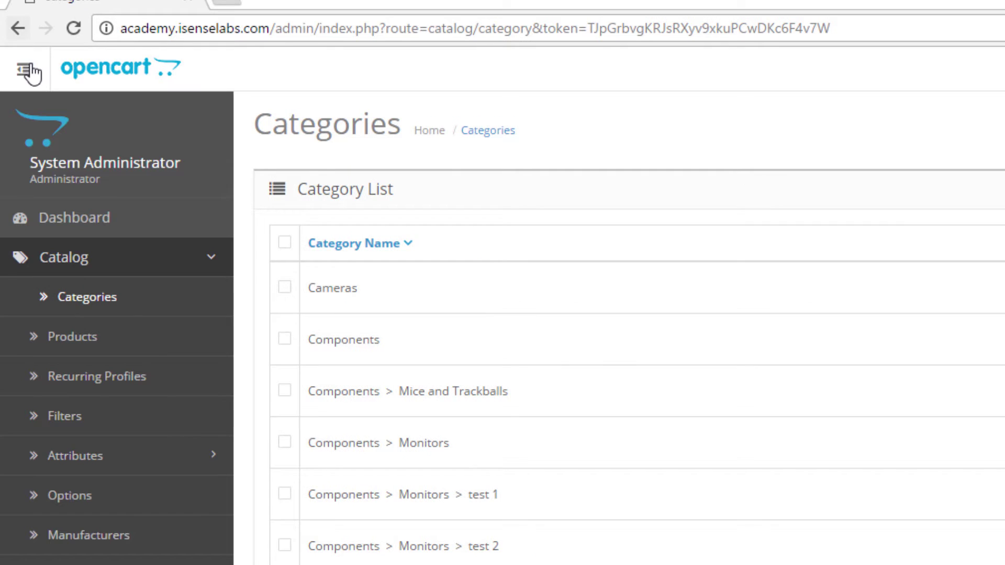
pyautogui.click(27, 72)
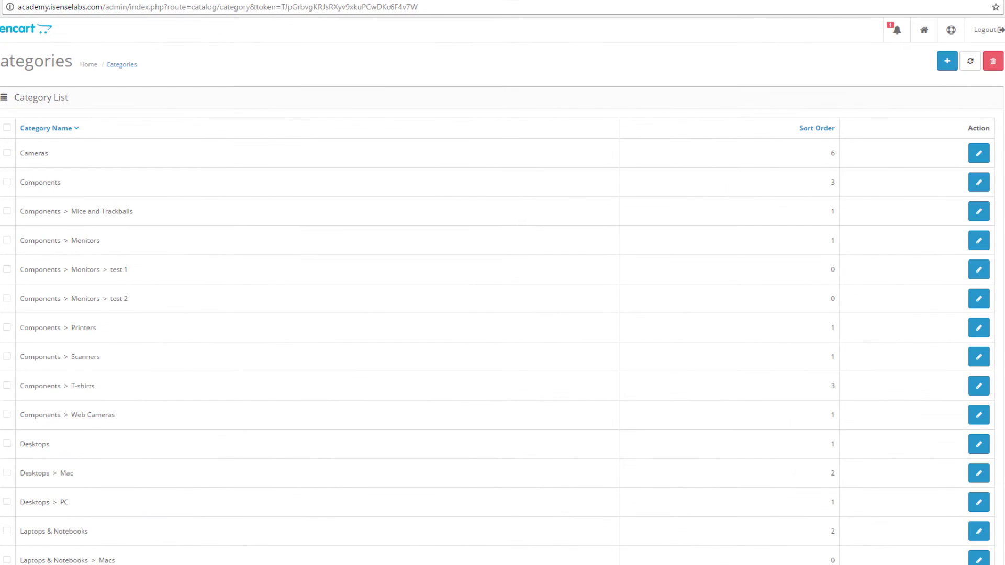
pyautogui.scroll(-5, 506, 99)
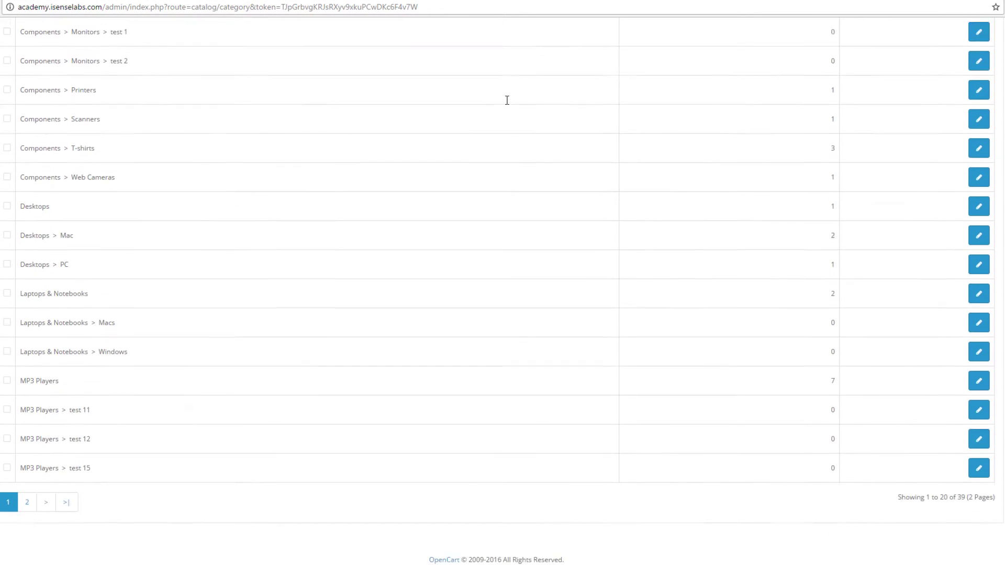
pyautogui.scroll(5, 432, 413)
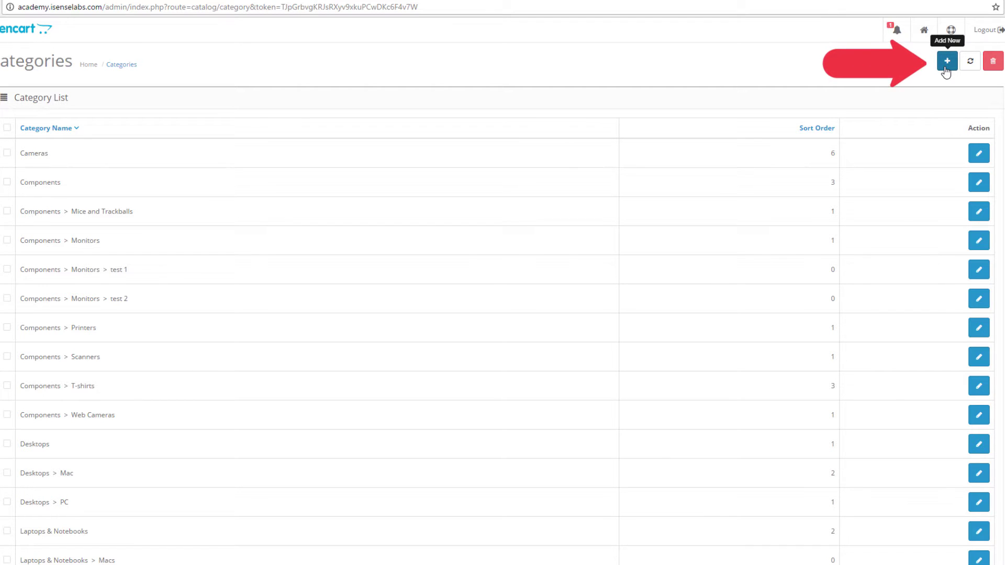
# Start a new category from the Categories list.
pyautogui.click(946, 62)
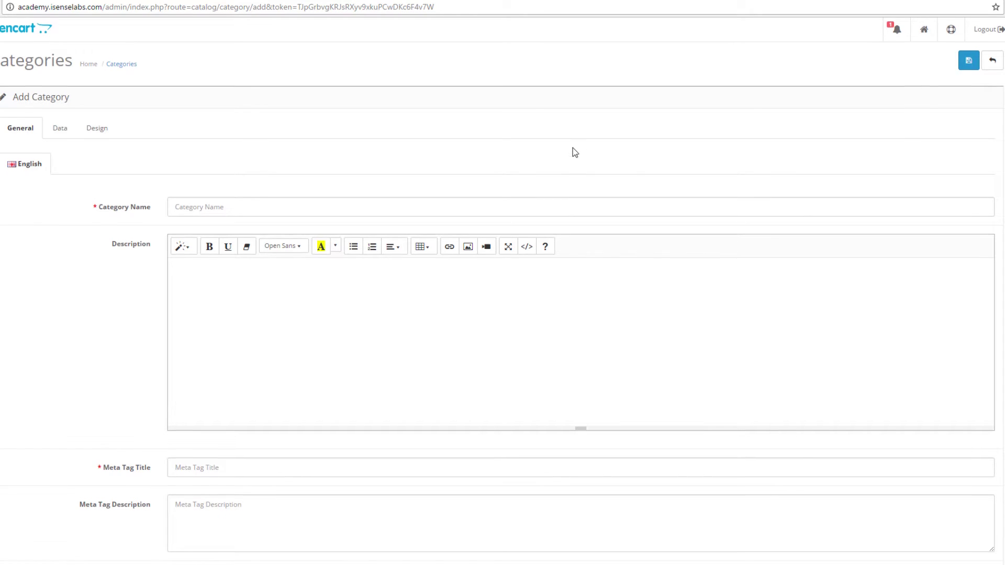
pyautogui.scroll(-3, 572, 151)
pyautogui.scroll(3, 558, 205)
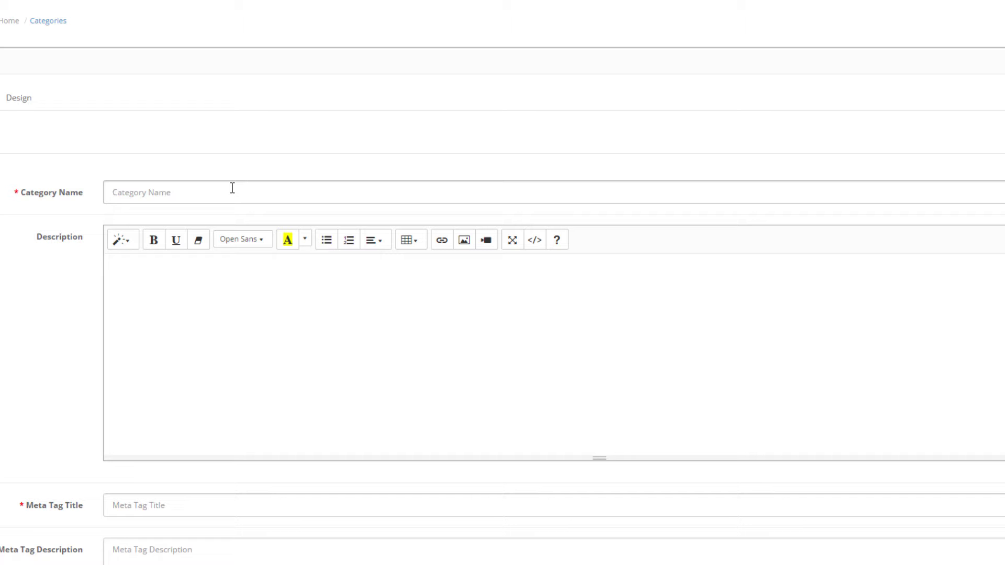
# Enter the name 'T-Shirts' and the description 'This is the description for the T-Shirts category.'.
pyautogui.click(232, 192)
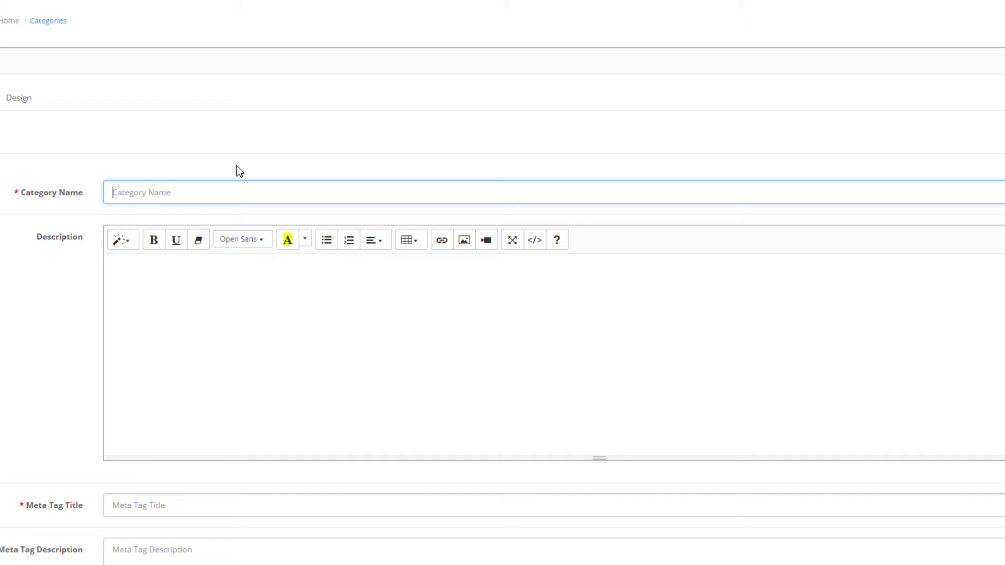
pyautogui.write('T-Shirts')
pyautogui.press('Tab')
pyautogui.click(189, 402)
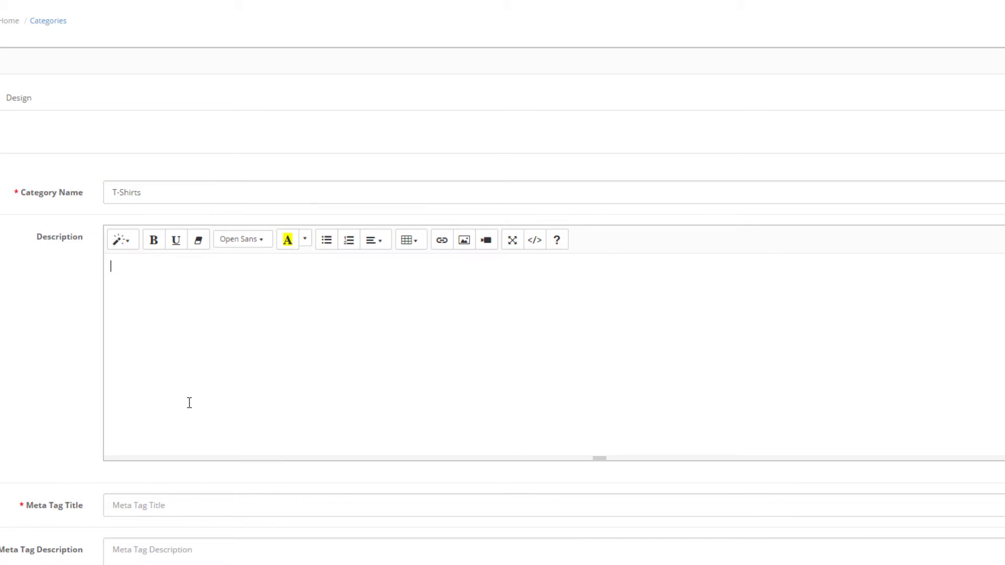
pyautogui.write('This is the description for ')
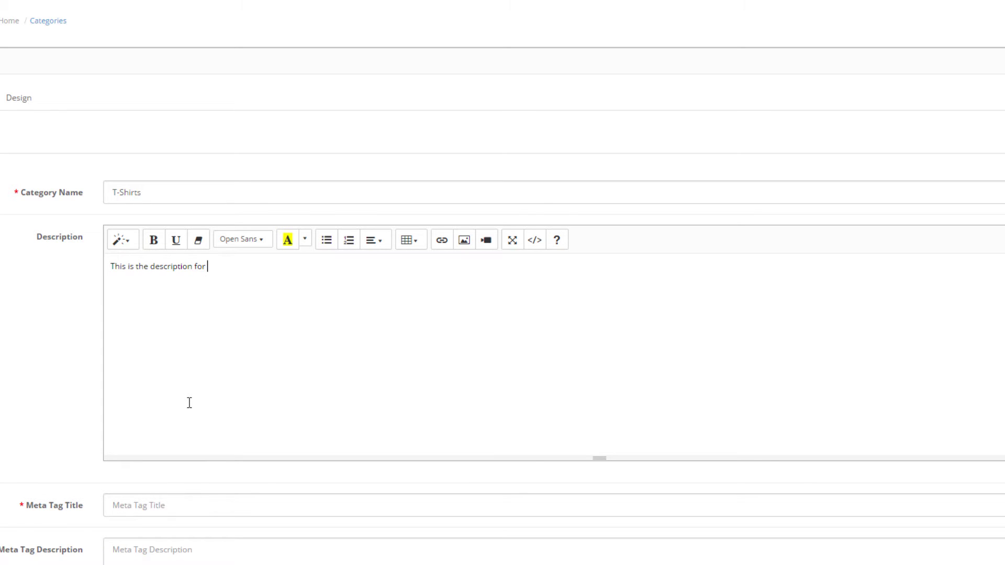
pyautogui.write('the T-Shirts category.')
# Enter the meta tag title 'T-Shirts, Men's Apparel - Your Brand Name', leaving description and keywords blank.
pyautogui.scroll(-3, 189, 403)
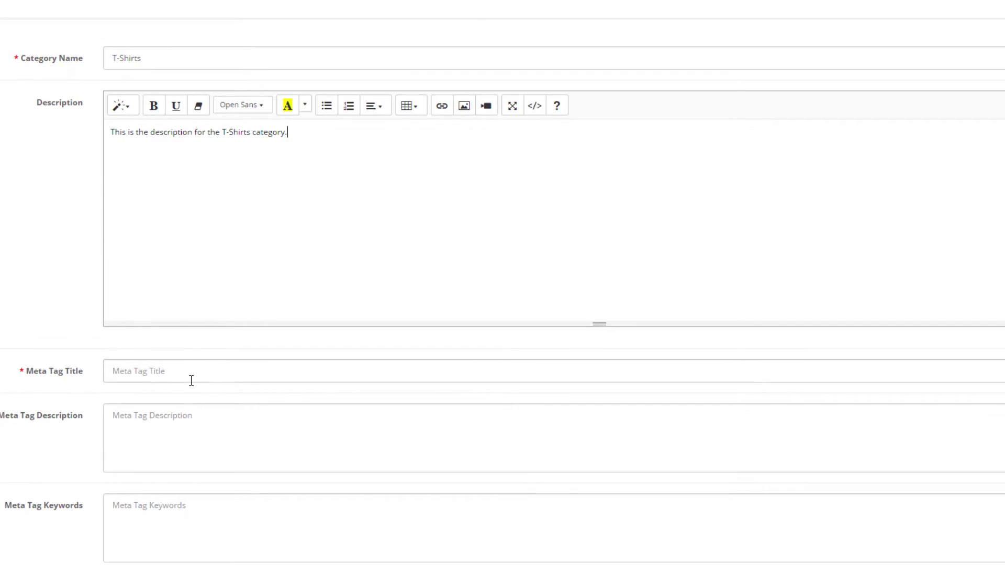
pyautogui.click(191, 378)
pyautogui.click(197, 376)
pyautogui.write("T-Shirts, Men's Apparel - Your Brand N")
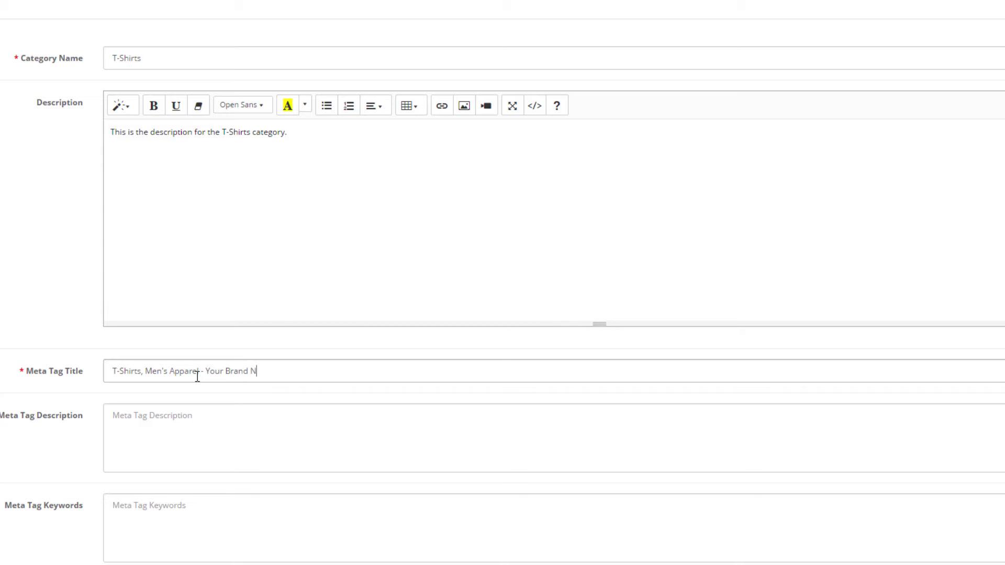
pyautogui.write('ame')
pyautogui.click(211, 412)
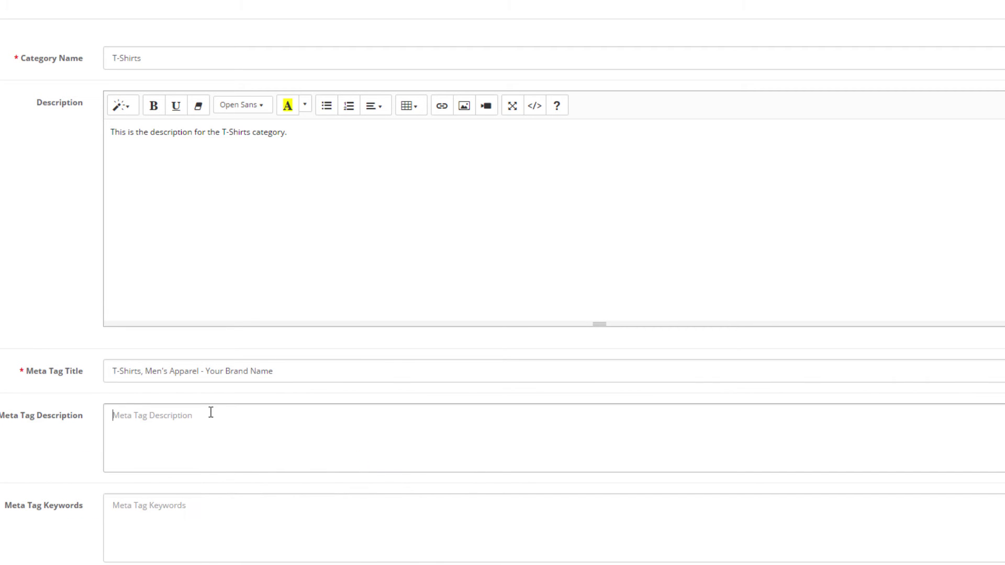
pyautogui.click(218, 535)
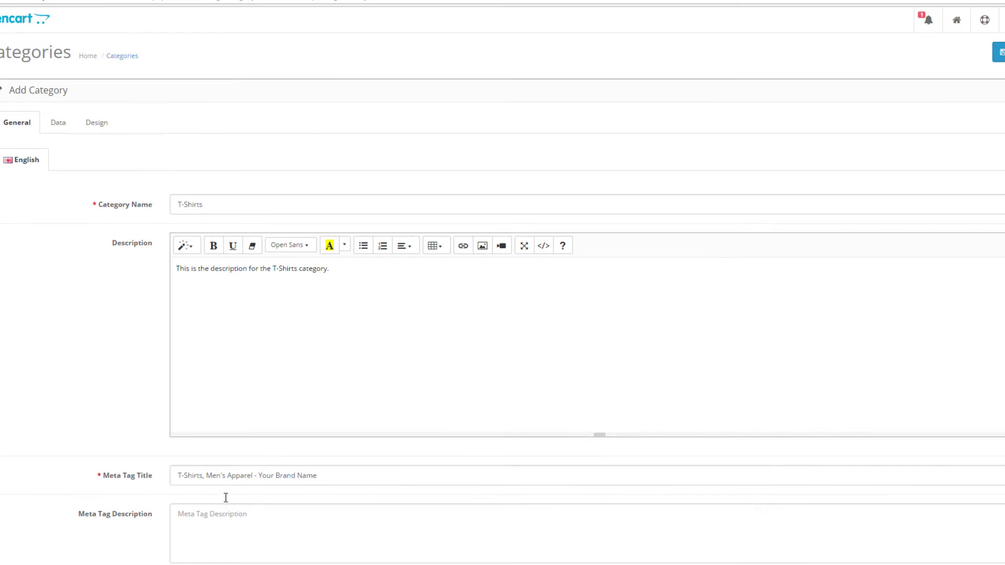
# On the Data tab, check the Parent and Filters lists but leave both empty.
pyautogui.click(50, 131)
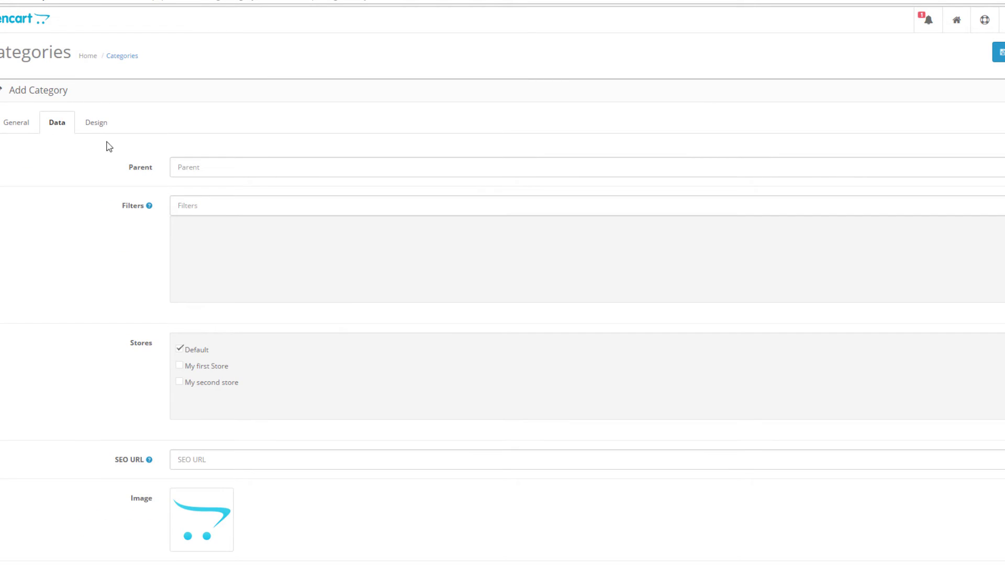
pyautogui.click(183, 165)
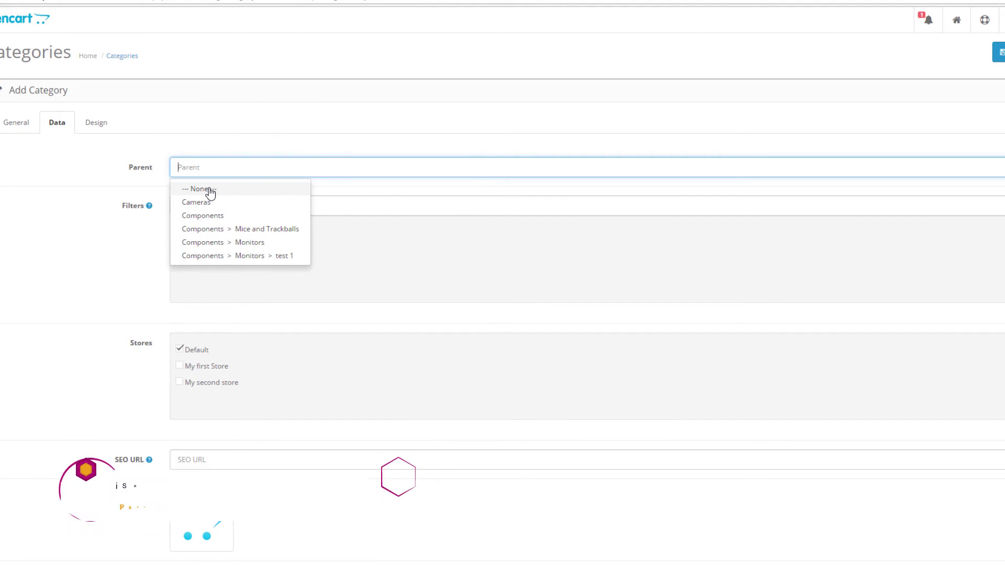
pyautogui.click(212, 124)
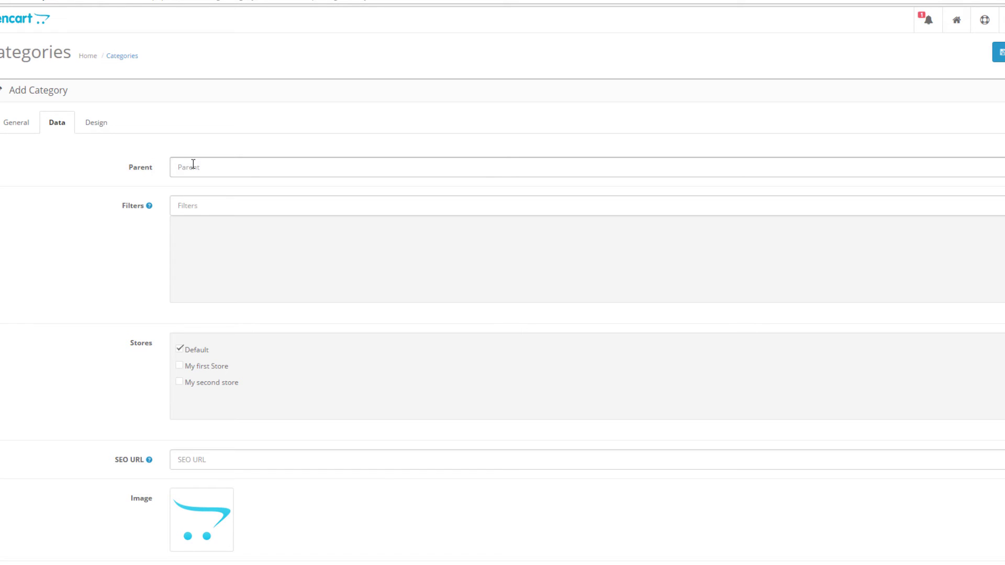
pyautogui.click(198, 205)
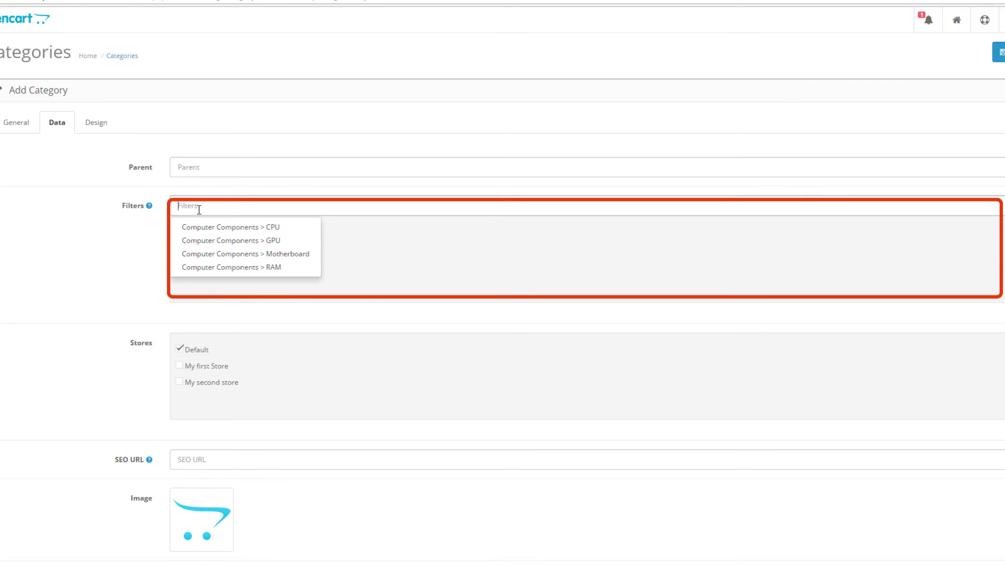
pyautogui.click(131, 234)
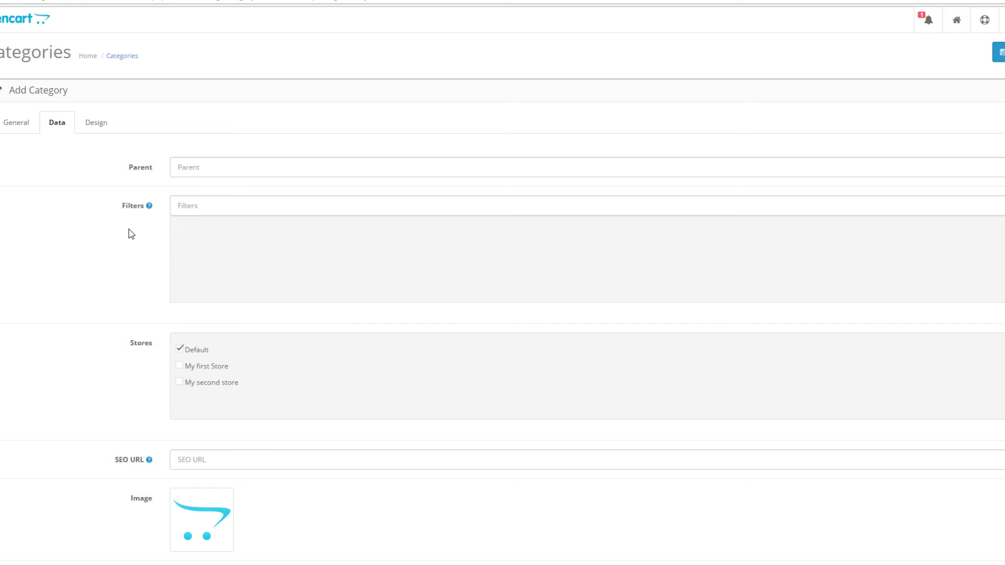
pyautogui.scroll(-1, 131, 234)
pyautogui.scroll(-1, 131, 233)
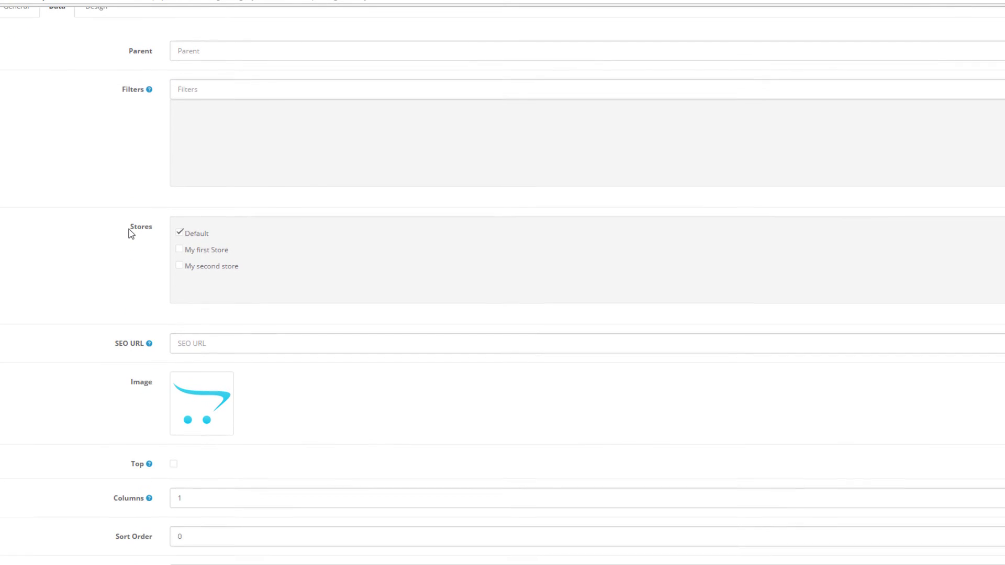
# Toggle My first Store and My second store on and off so only Default stays selected.
pyautogui.click(198, 250)
pyautogui.click(202, 267)
pyautogui.click(202, 267)
pyautogui.click(197, 250)
pyautogui.scroll(-1, 162, 262)
pyautogui.click(190, 281)
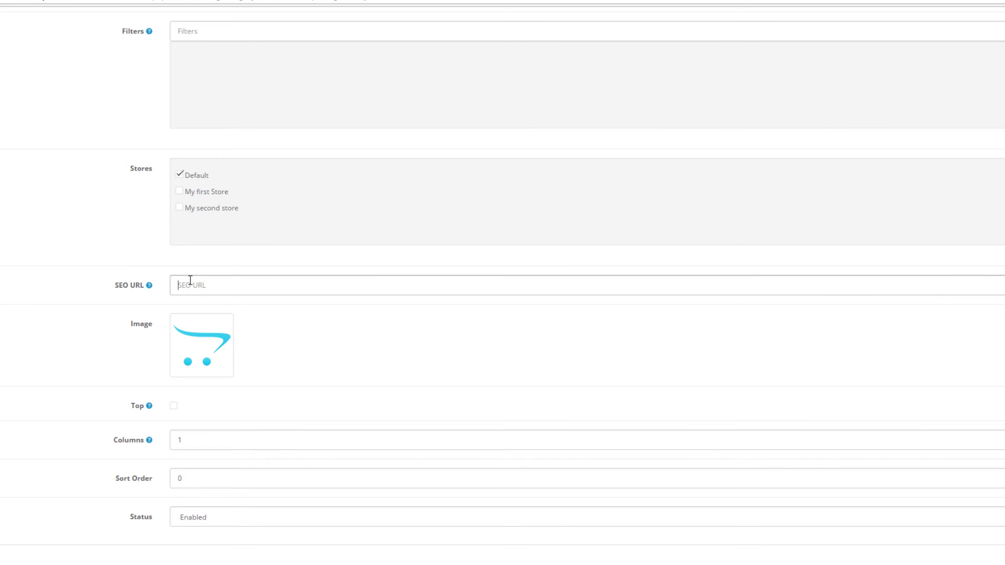
# Enter the SEO URL 't-shirts' and pick logo.png from the Image Manager as the category image.
pyautogui.write('t-shirts')
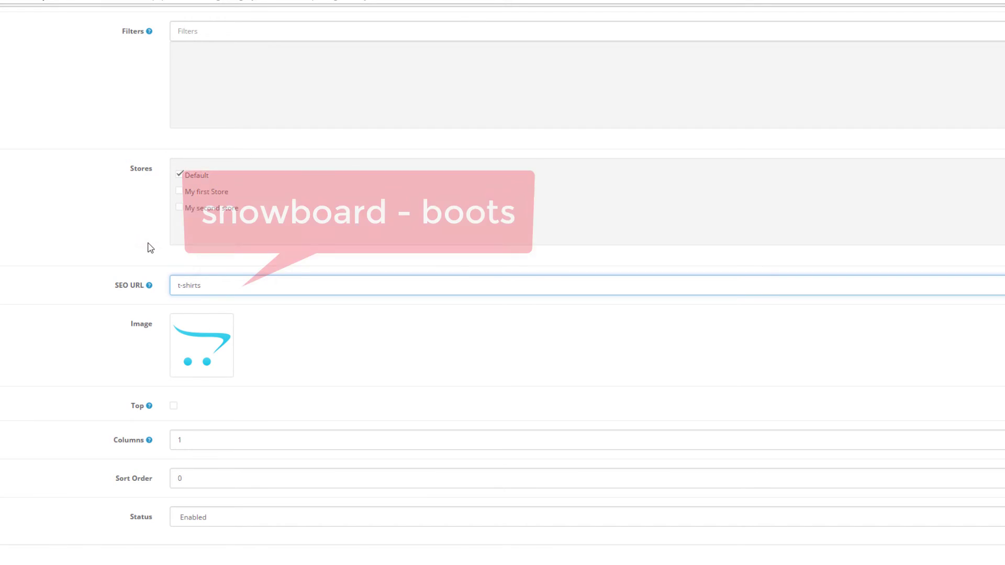
pyautogui.scroll(-2, 149, 242)
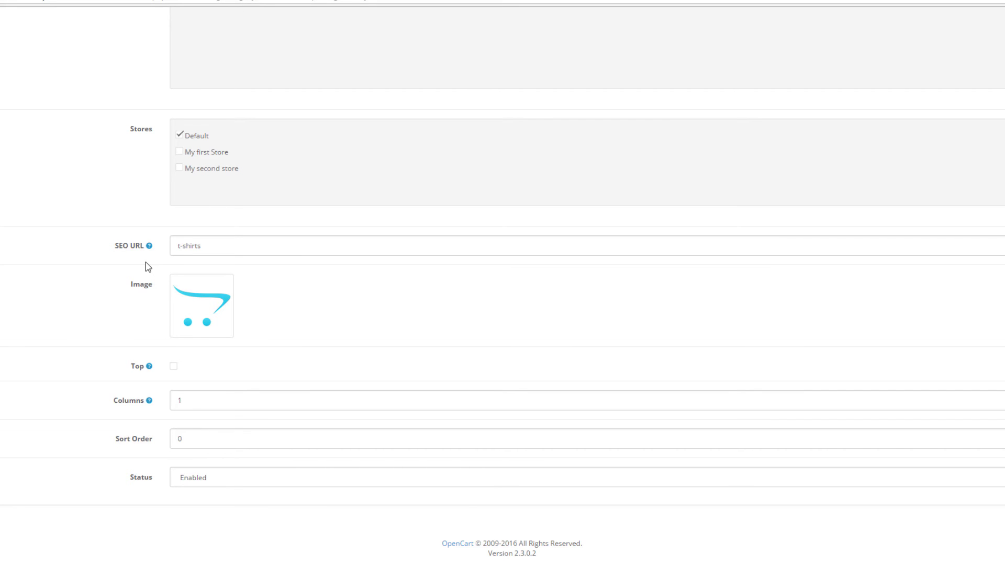
pyautogui.click(222, 316)
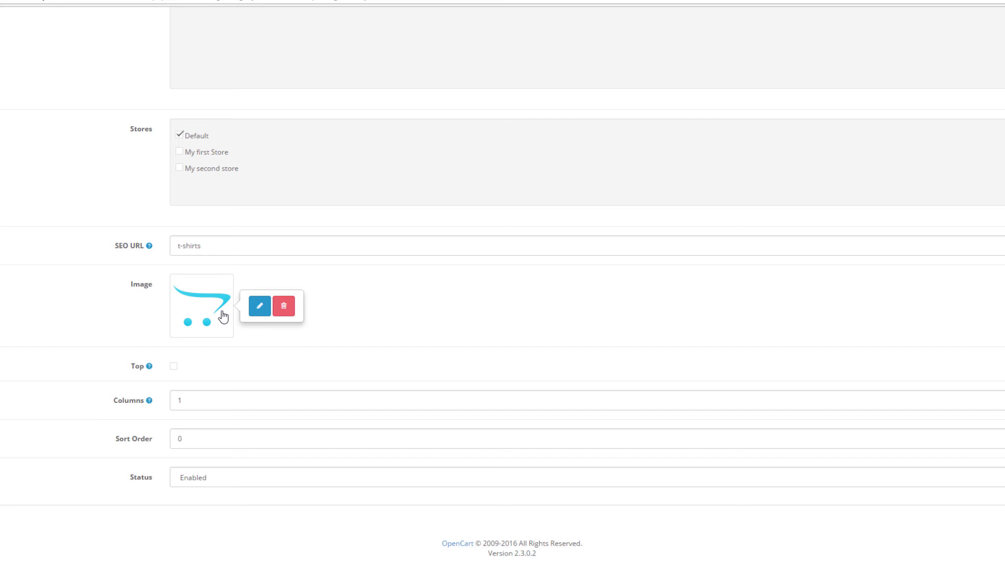
pyautogui.click(259, 306)
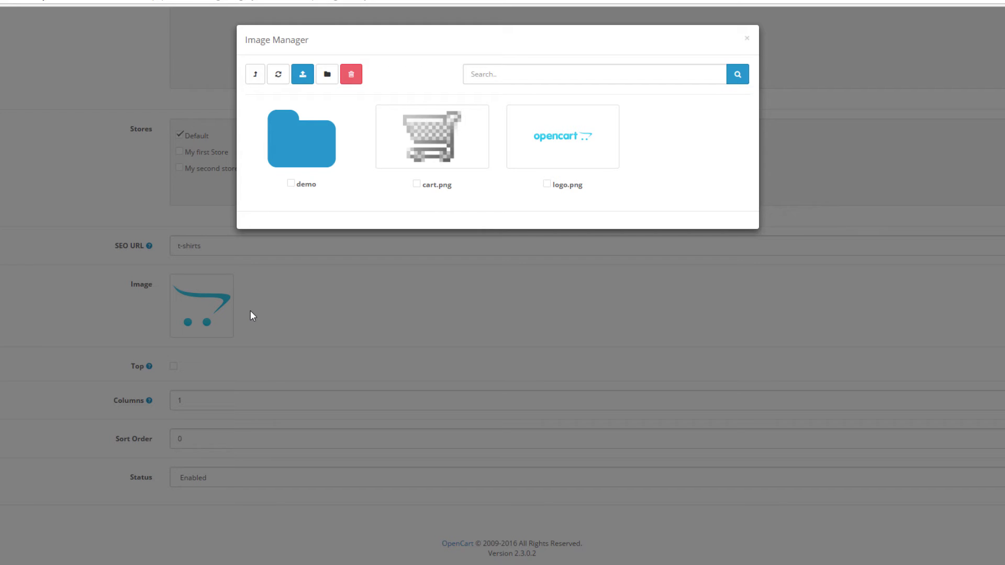
pyautogui.click(584, 130)
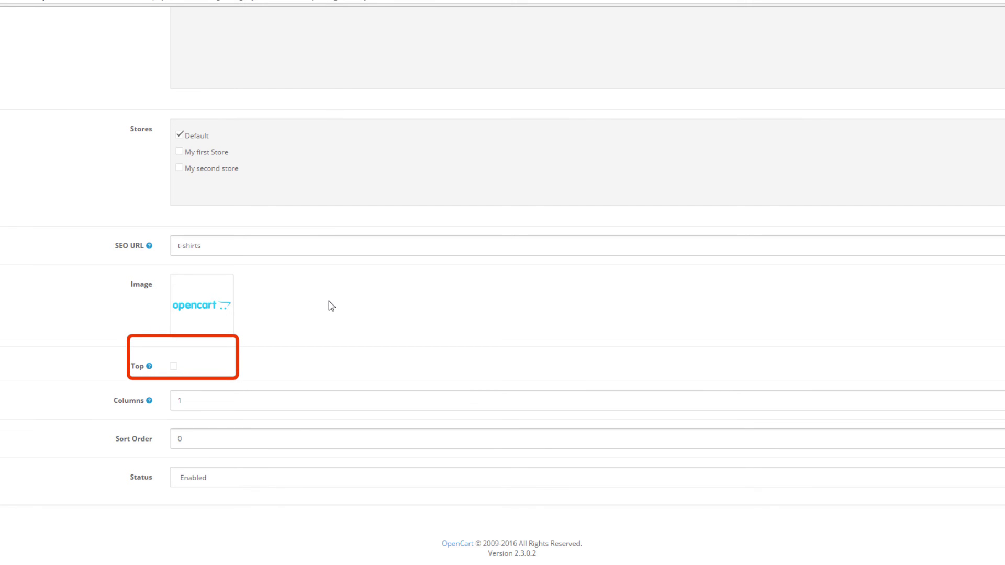
# Enable the Top option, change Sort Order from 0 to 10, and leave Status as Enabled.
pyautogui.click(174, 367)
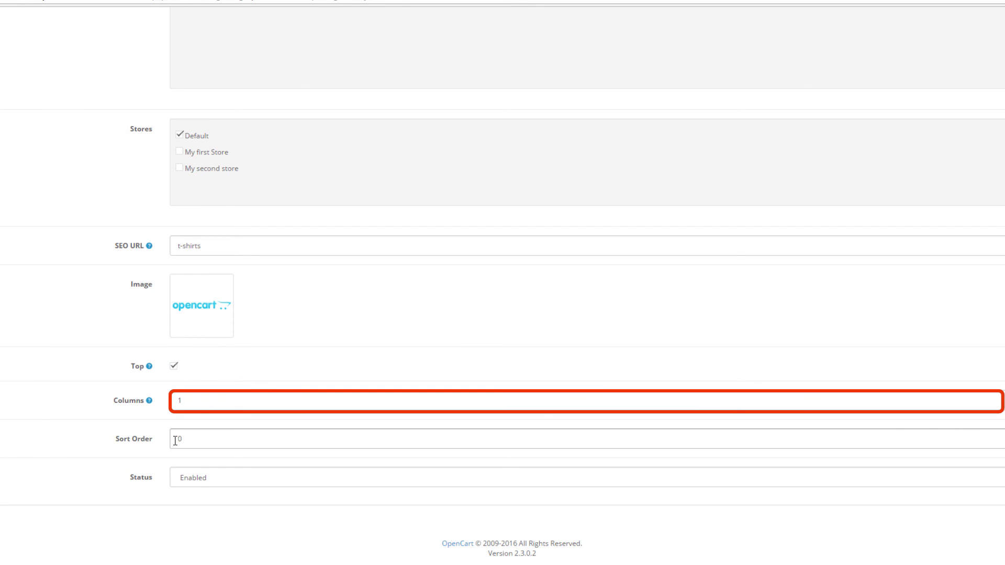
pyautogui.click(194, 407)
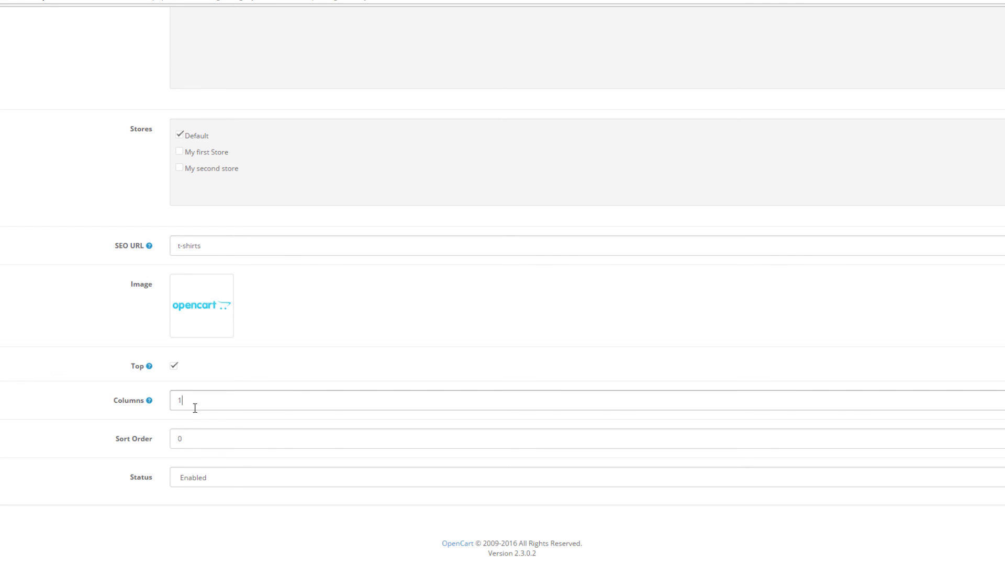
pyautogui.click(195, 408)
pyautogui.doubleClick(178, 438)
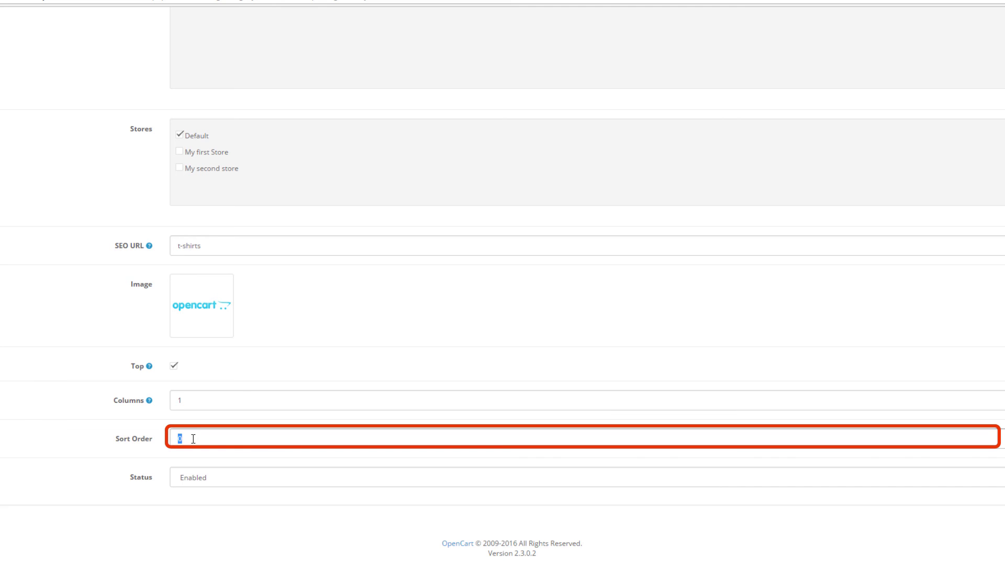
pyautogui.write('10')
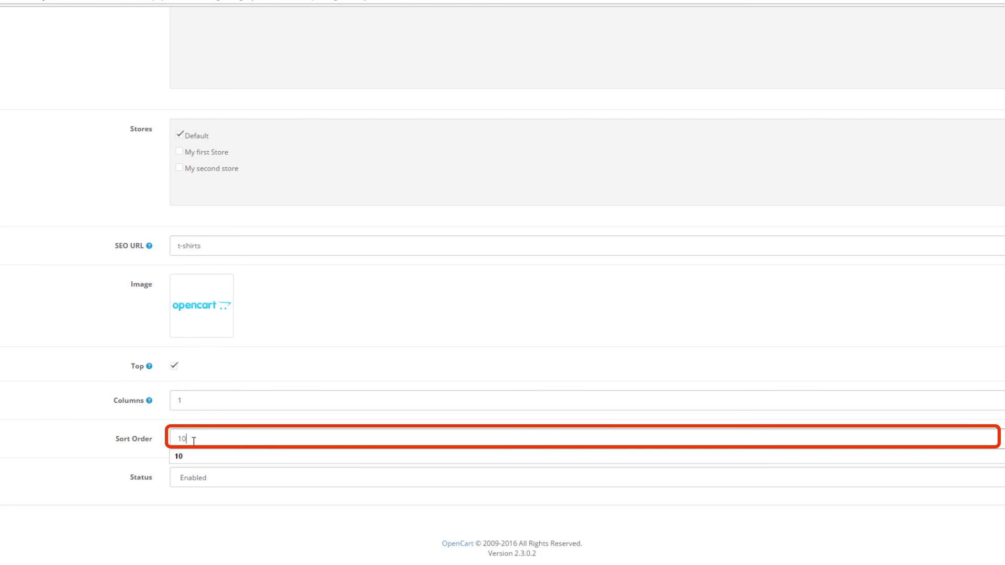
pyautogui.click(194, 456)
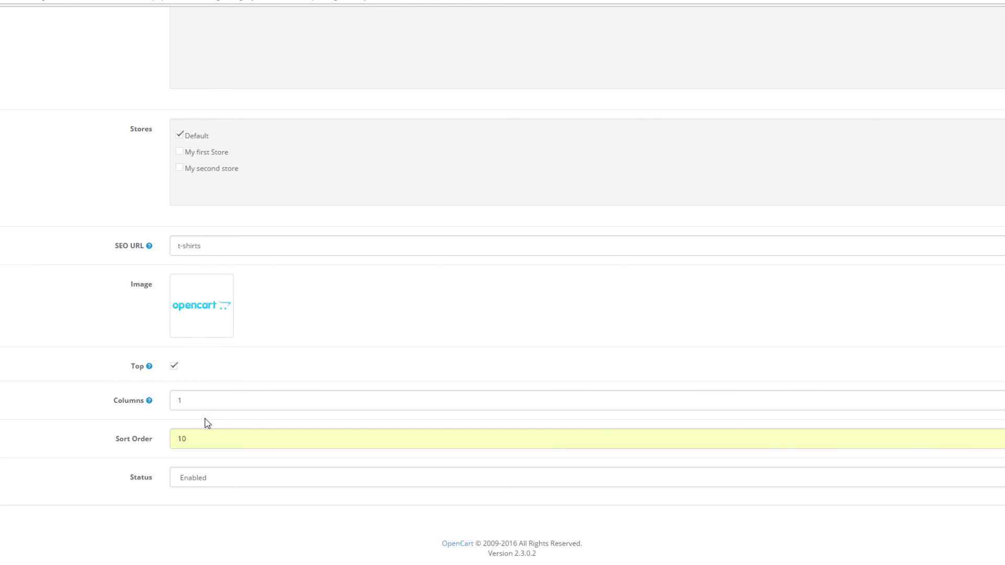
pyautogui.click(196, 477)
pyautogui.click(195, 477)
pyautogui.scroll(1, 197, 481)
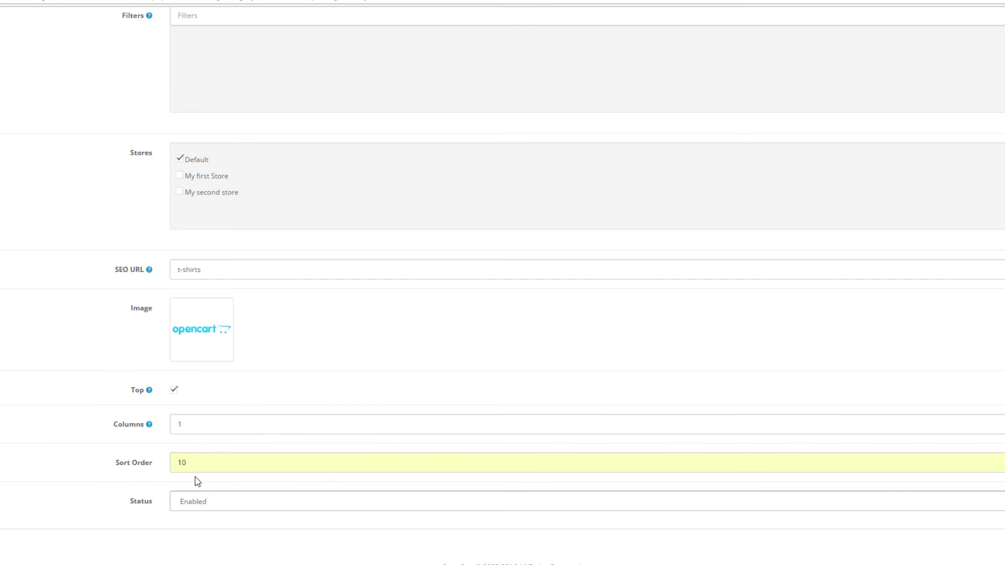
pyautogui.scroll(4, 197, 481)
pyautogui.scroll(-5, 198, 482)
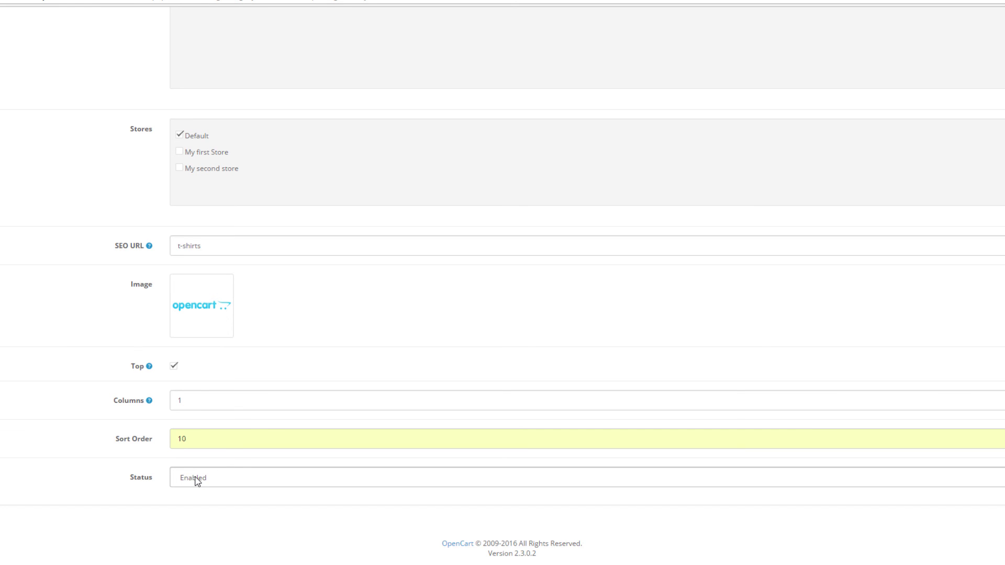
# On the Design tab, pick Contact in the Default store's Layout Override dropdown.
pyautogui.scroll(5, 196, 470)
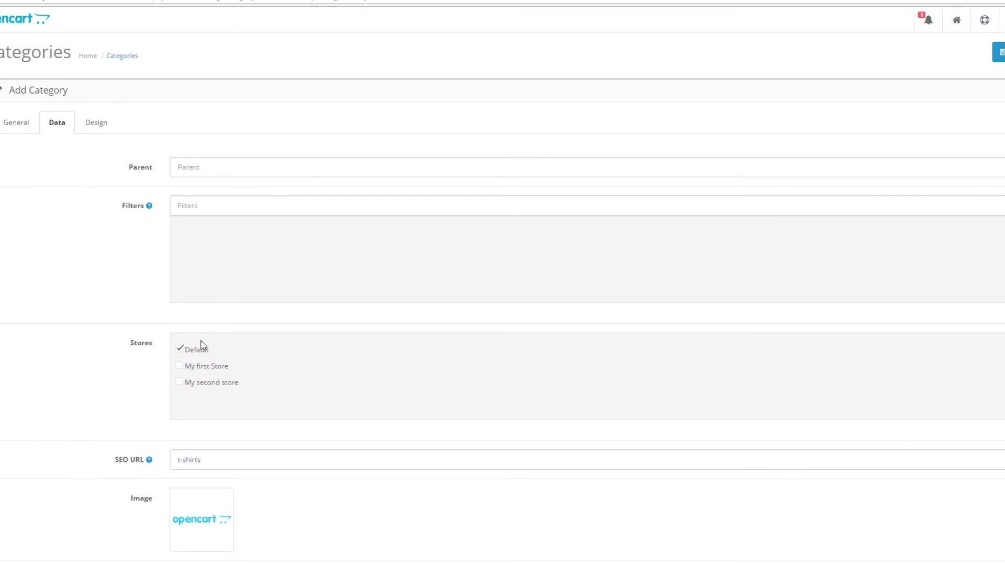
pyautogui.click(98, 125)
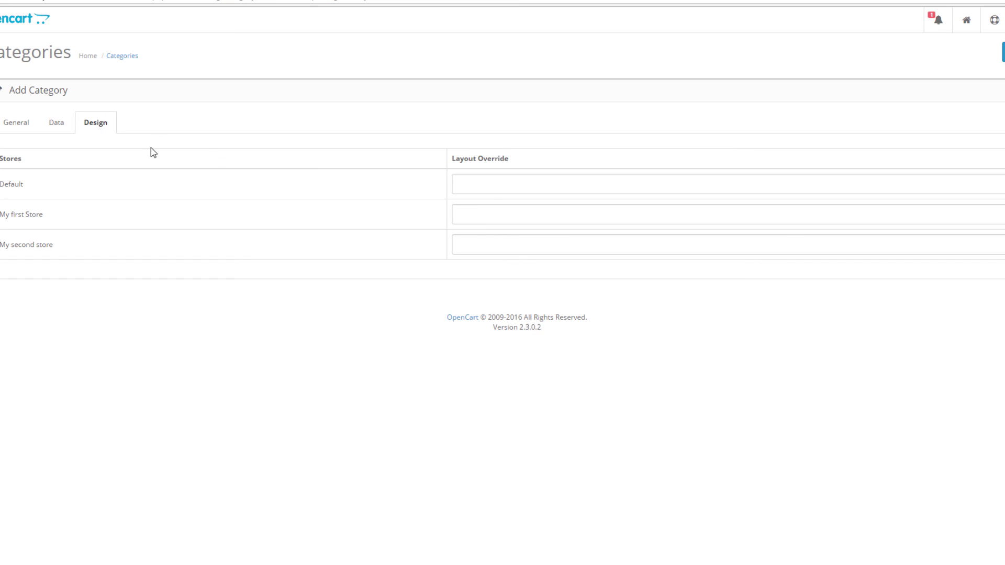
pyautogui.click(506, 187)
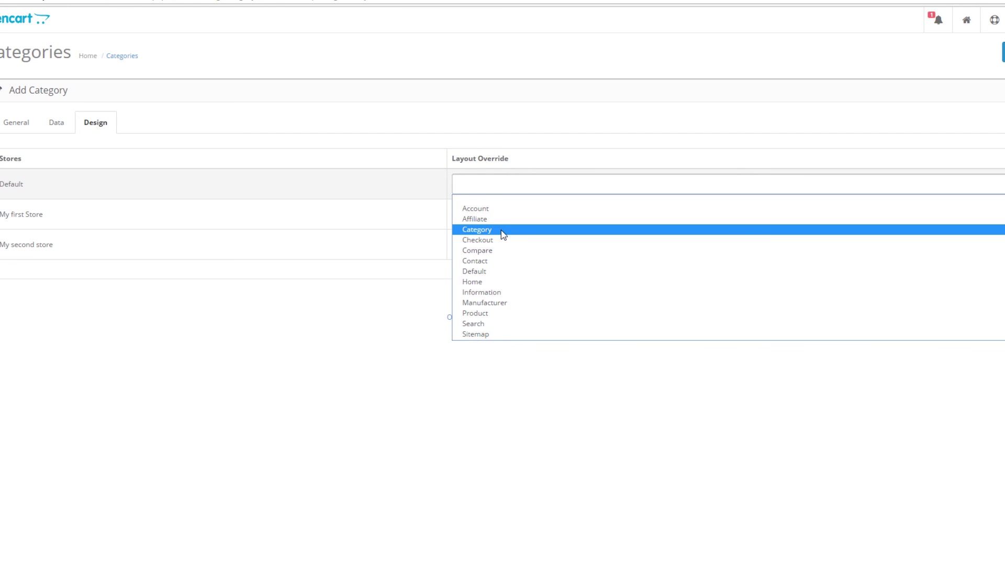
pyautogui.click(505, 263)
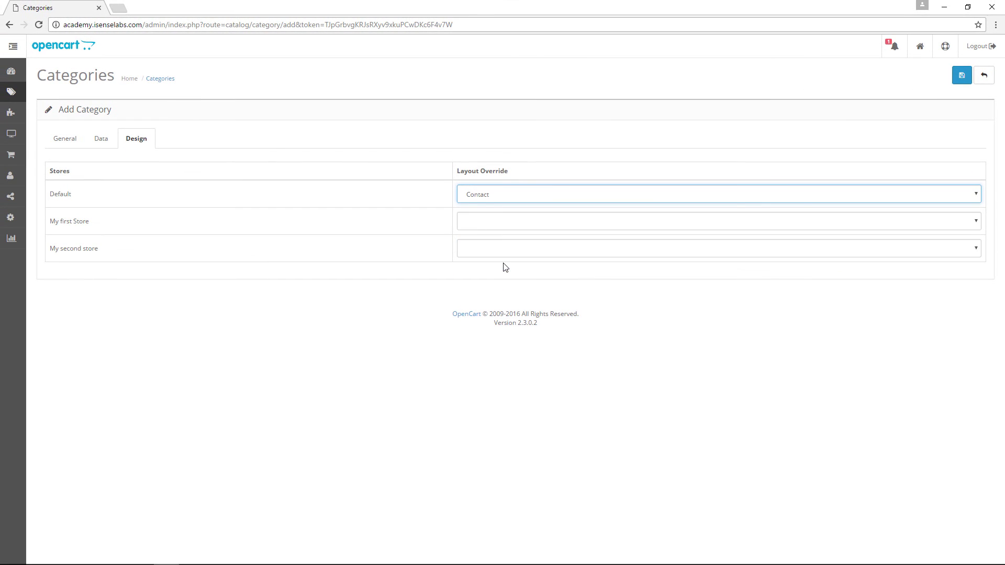
# Save the category, open the Your Store storefront, and go to the T-Shirts page in the top menu.
pyautogui.click(961, 75)
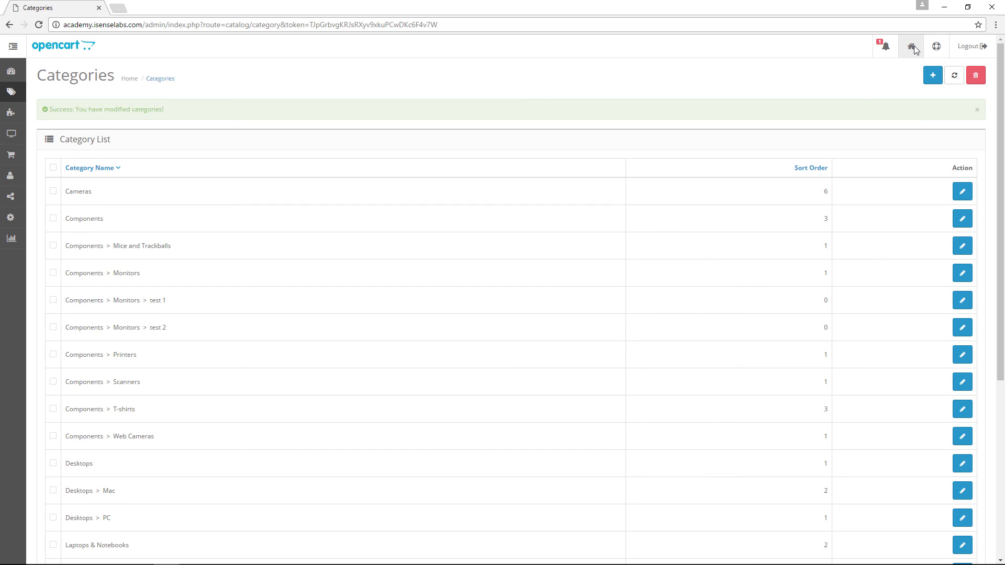
pyautogui.click(911, 46)
pyautogui.click(861, 78)
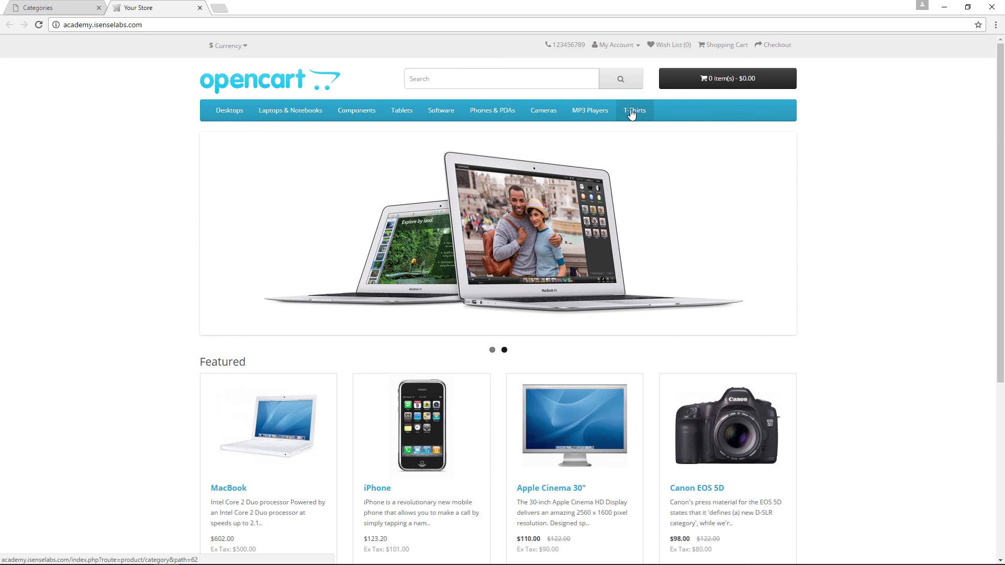
pyautogui.click(631, 115)
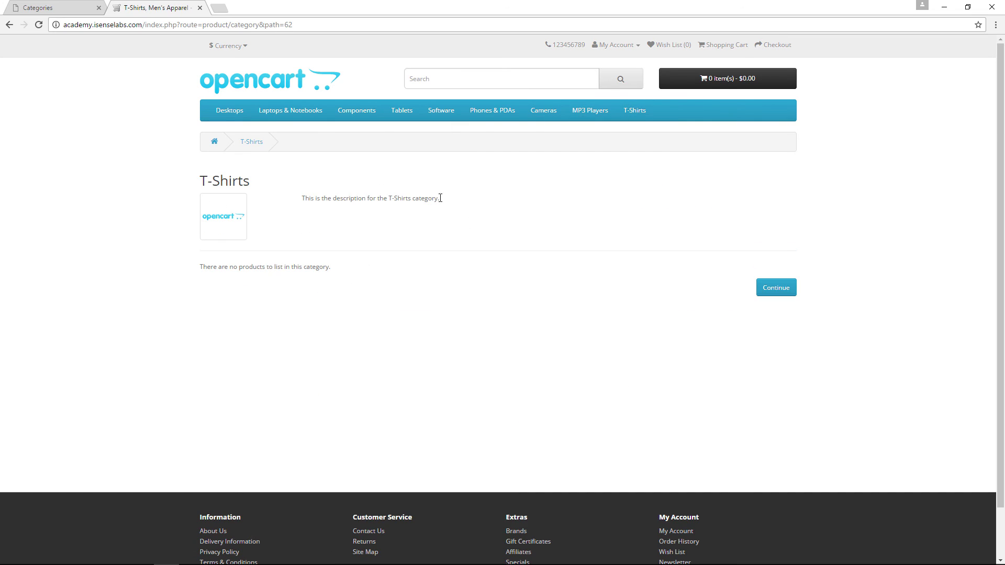